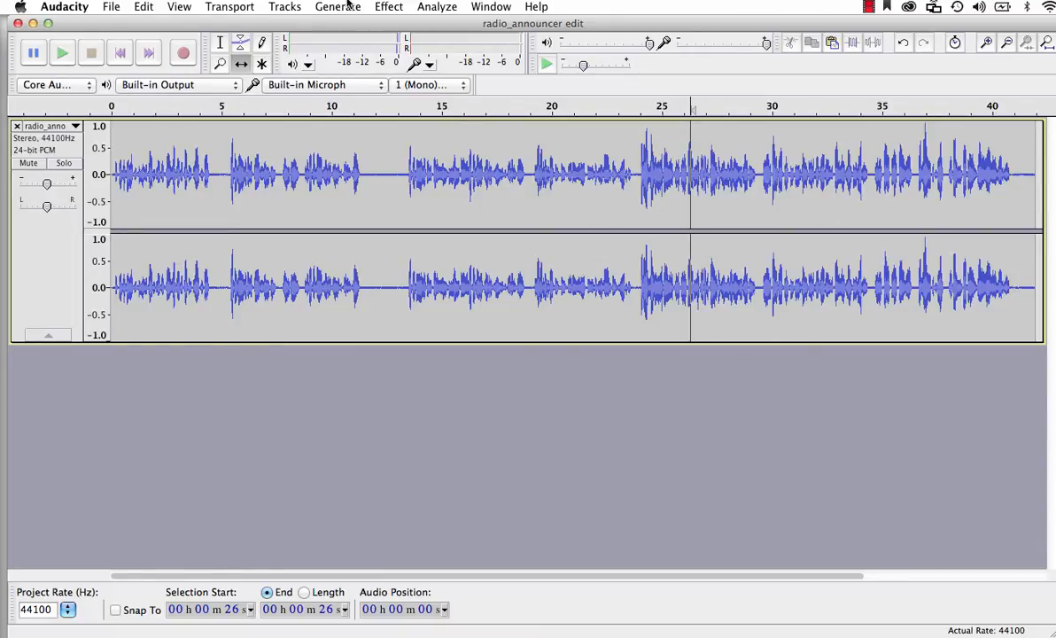
Open the recent file Presenterator.wav, reading it directly from the original, and align its window with the screen's edge.
left_click(144, 6)
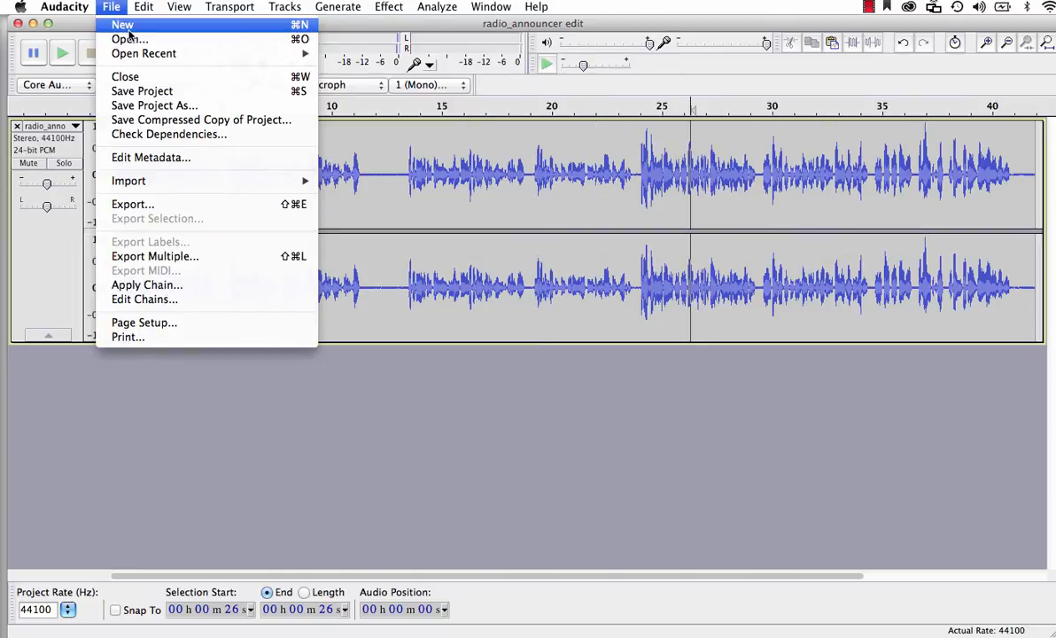
mouse_move(136, 54)
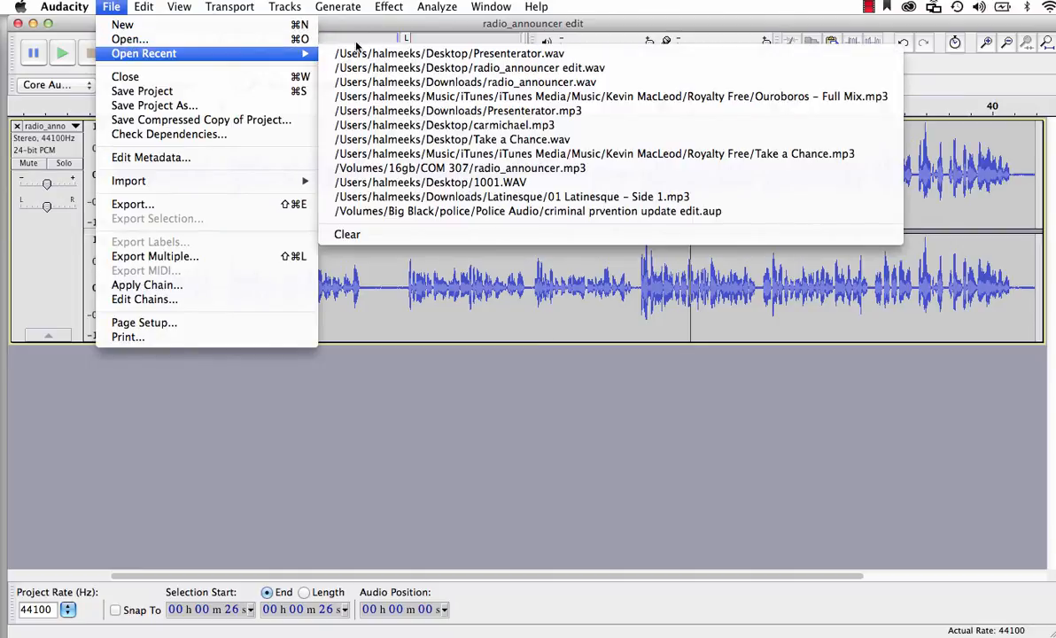
left_click(435, 55)
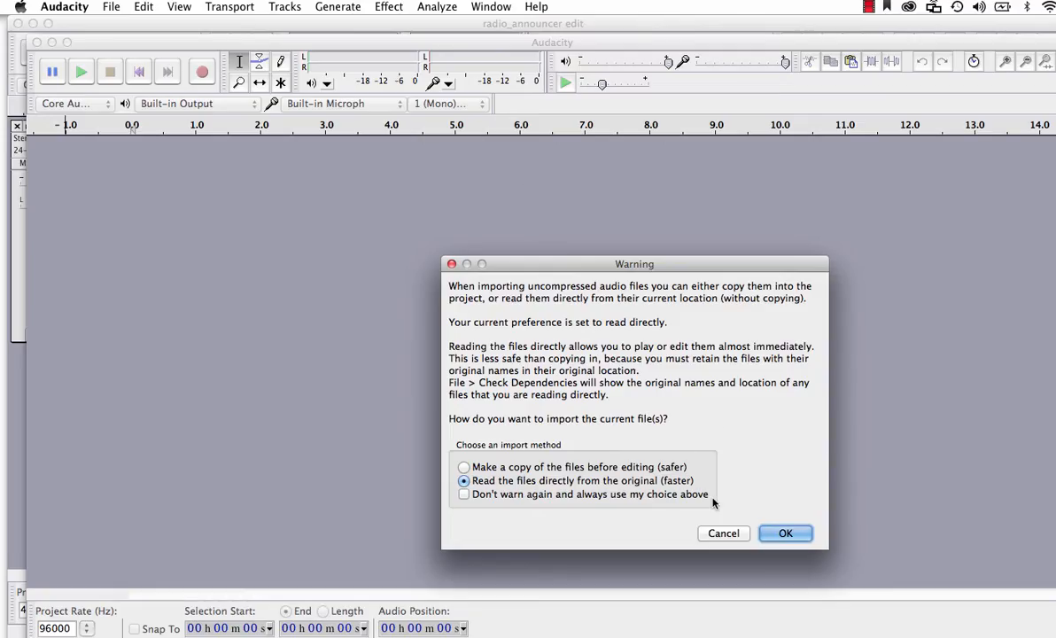
left_click(783, 533)
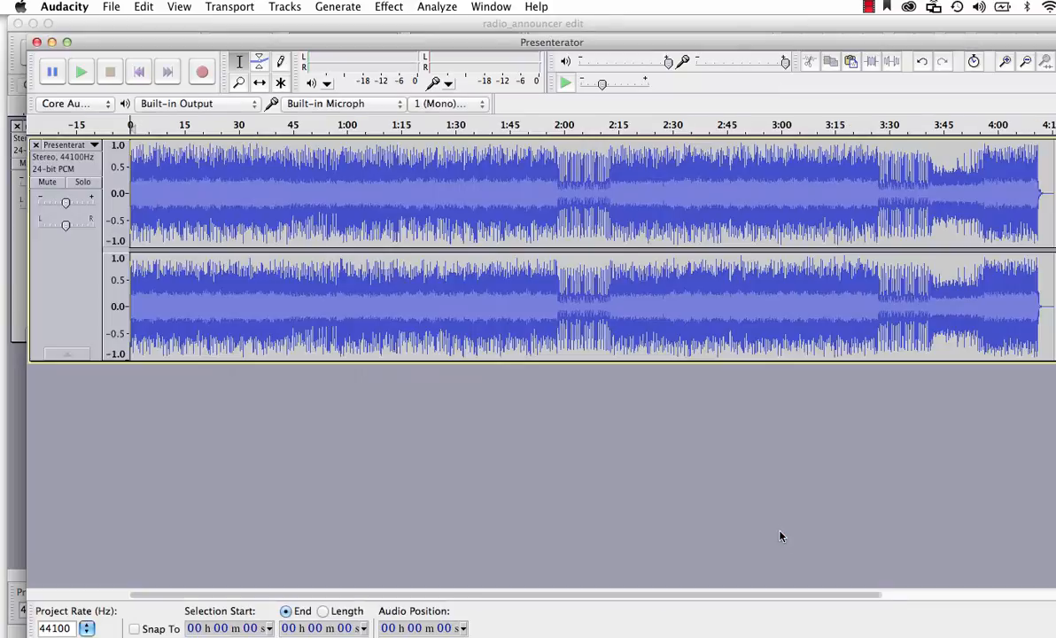
left_click_drag(357, 50, 324, 27)
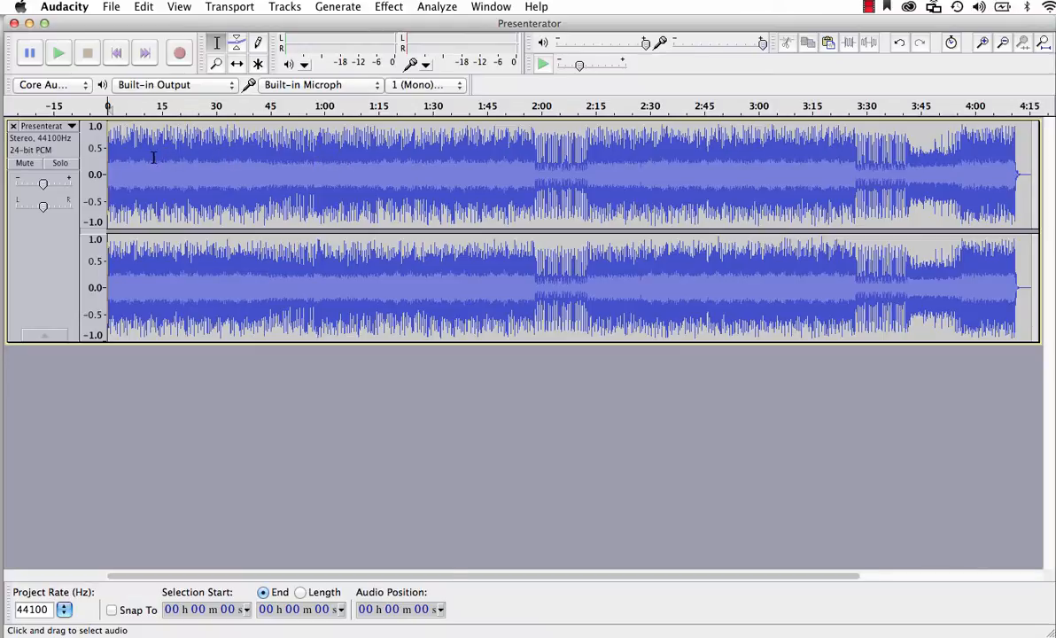
Copy about the first 10 seconds of the Presenterator music track.
left_click_drag(142, 157, 104, 163)
left_click(139, 6)
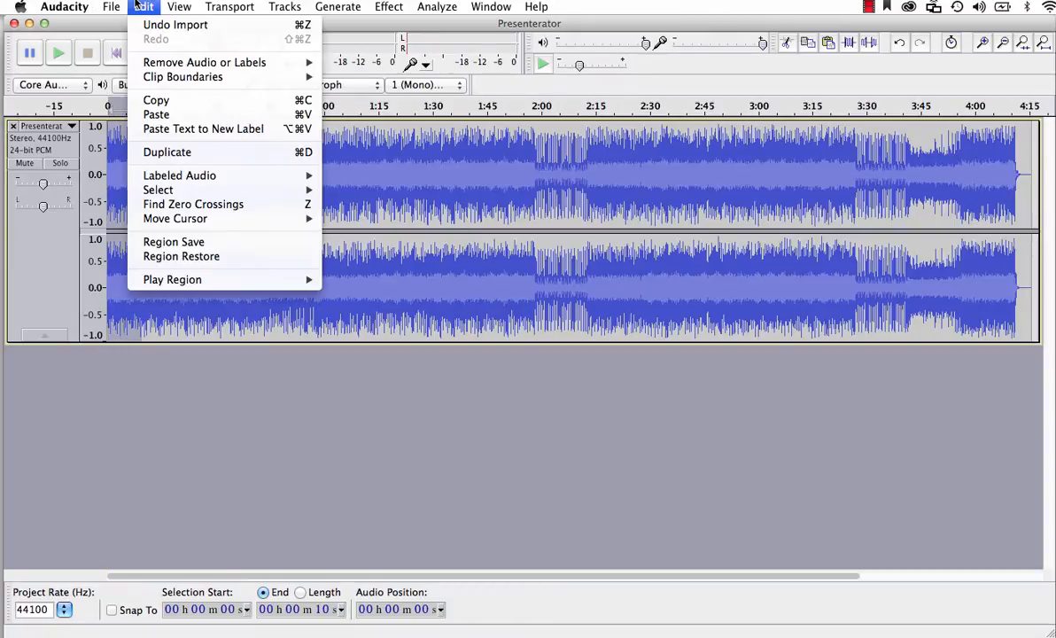
left_click(165, 104)
Switch to the radio_announcer edit project and add a new stereo track.
left_click(496, 5)
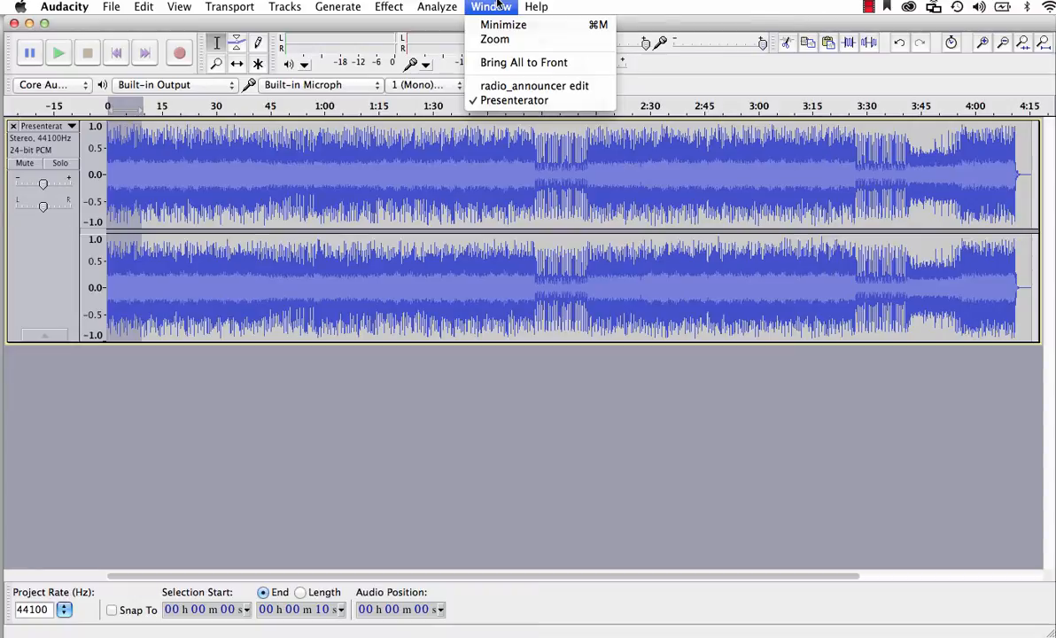
left_click(507, 89)
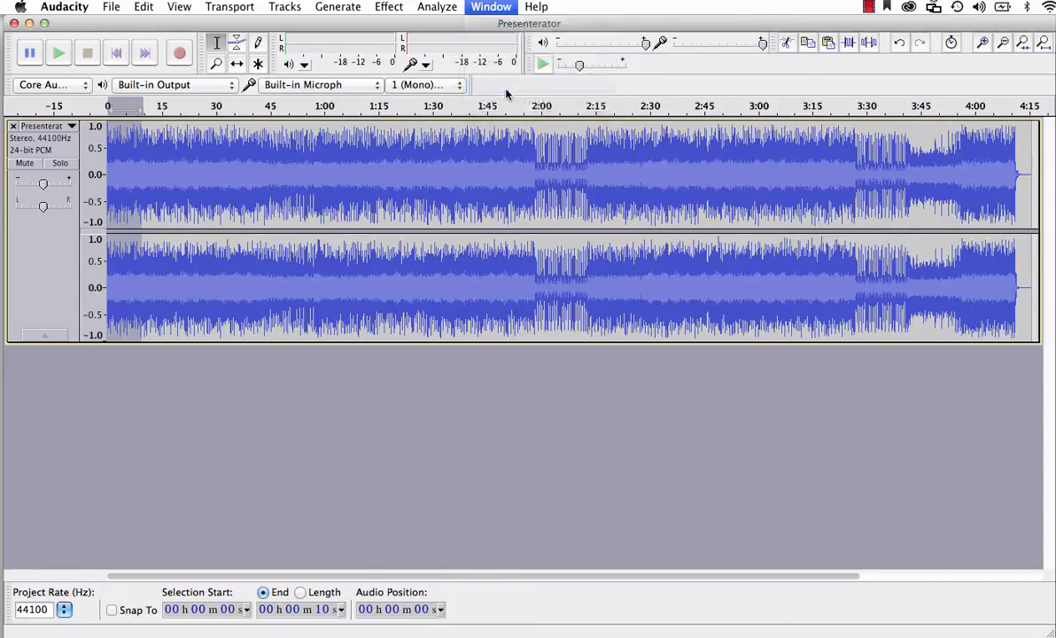
left_click(284, 7)
mouse_move(300, 32)
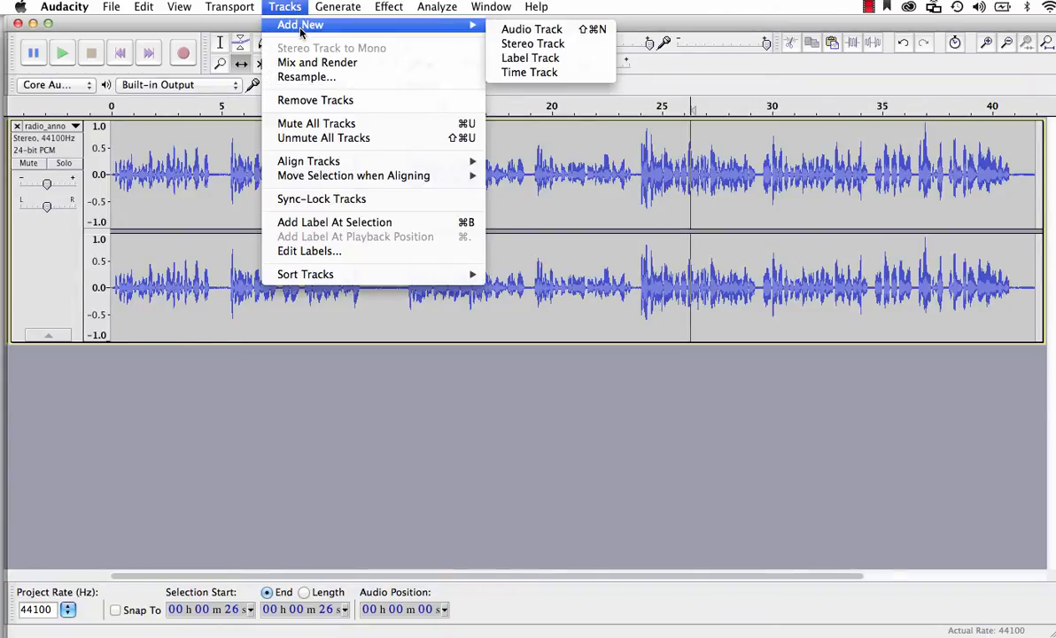
left_click(537, 43)
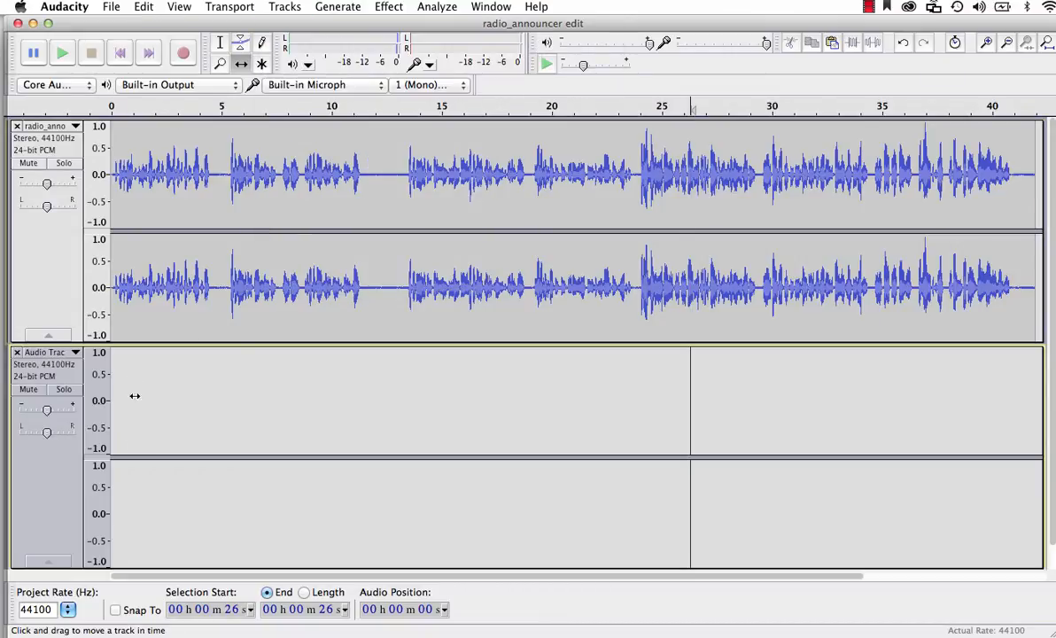
Paste the copied music into the empty stereo track and shift the clip to start at 0 seconds.
left_click(222, 41)
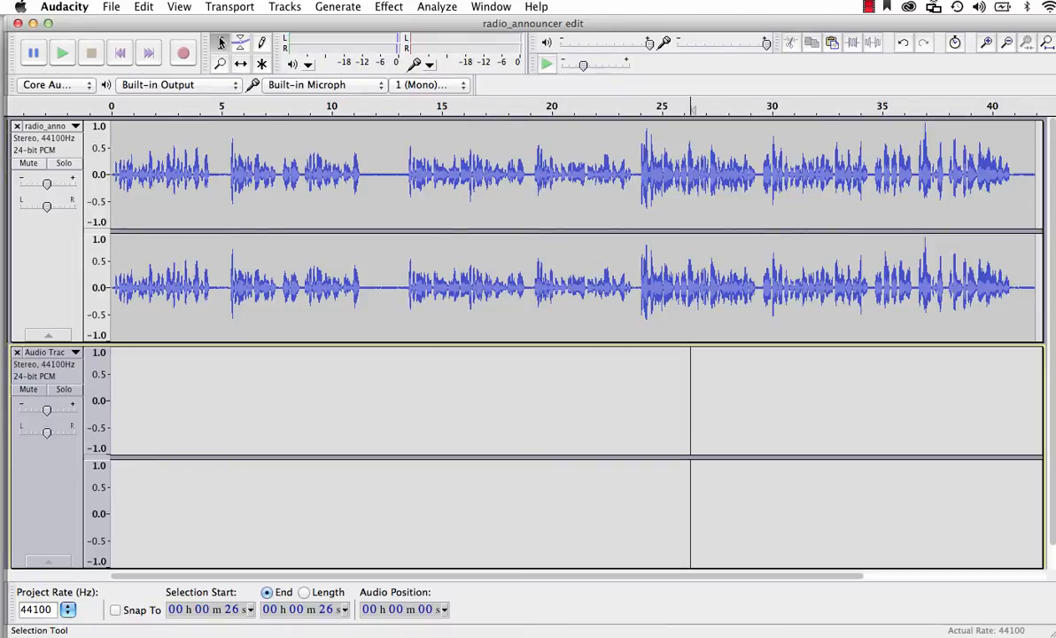
left_click(135, 402)
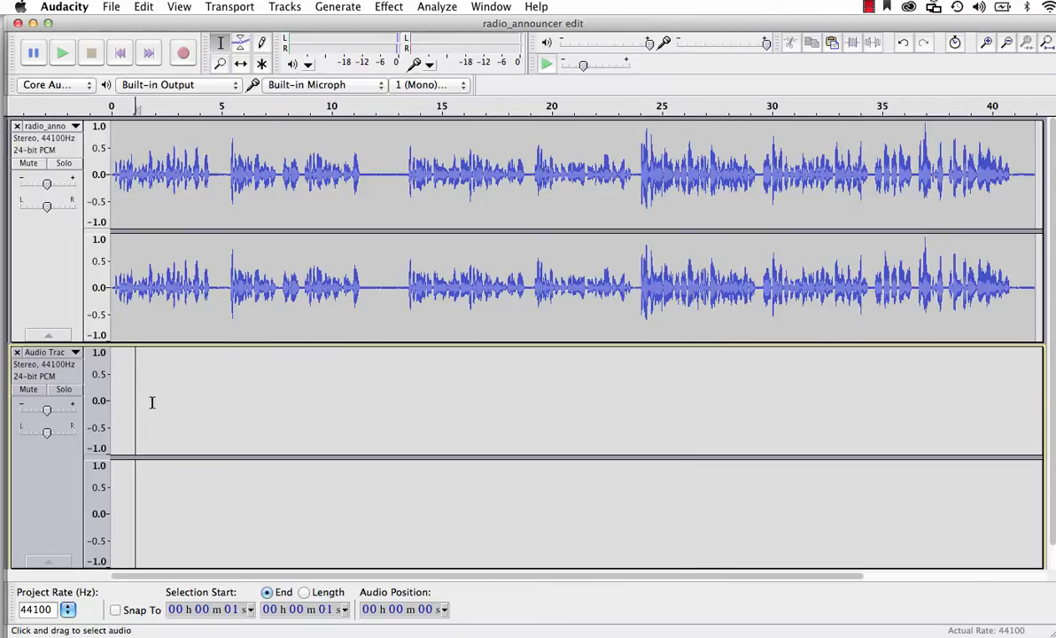
left_click(141, 6)
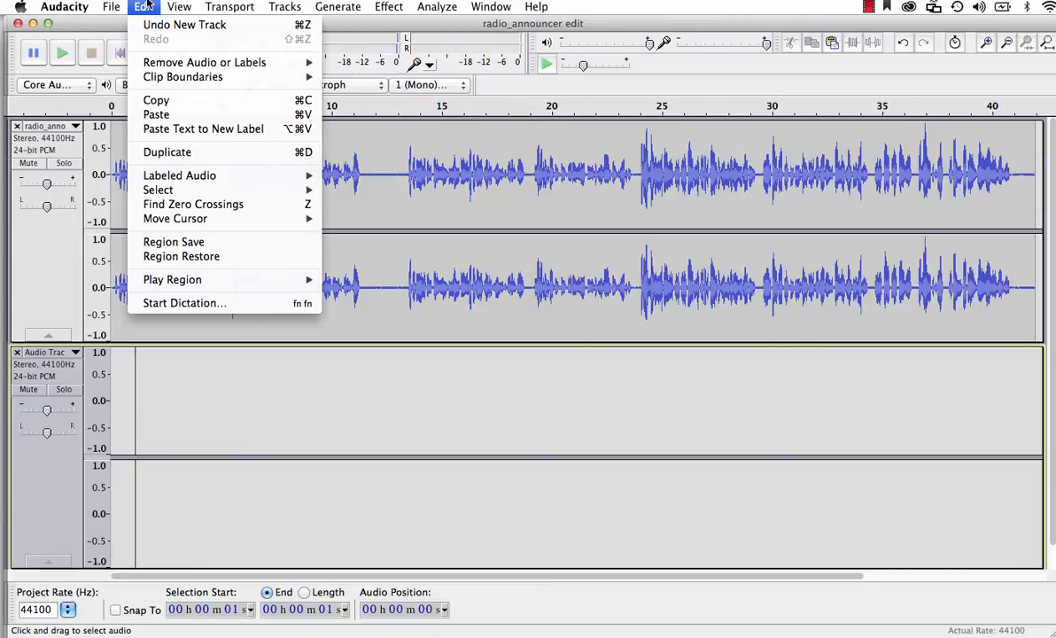
left_click(156, 116)
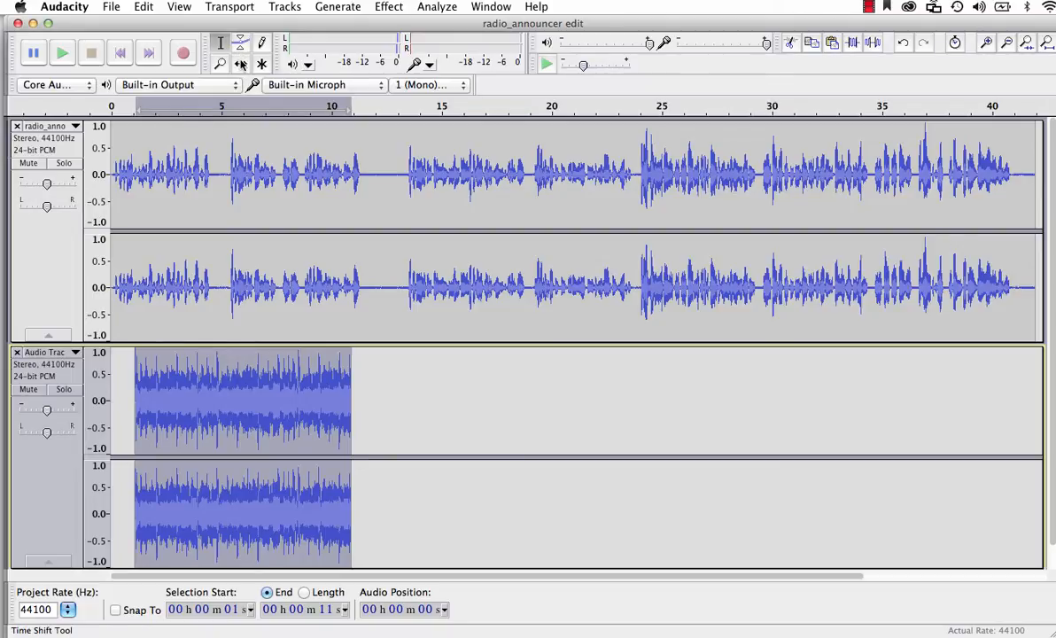
left_click(241, 66)
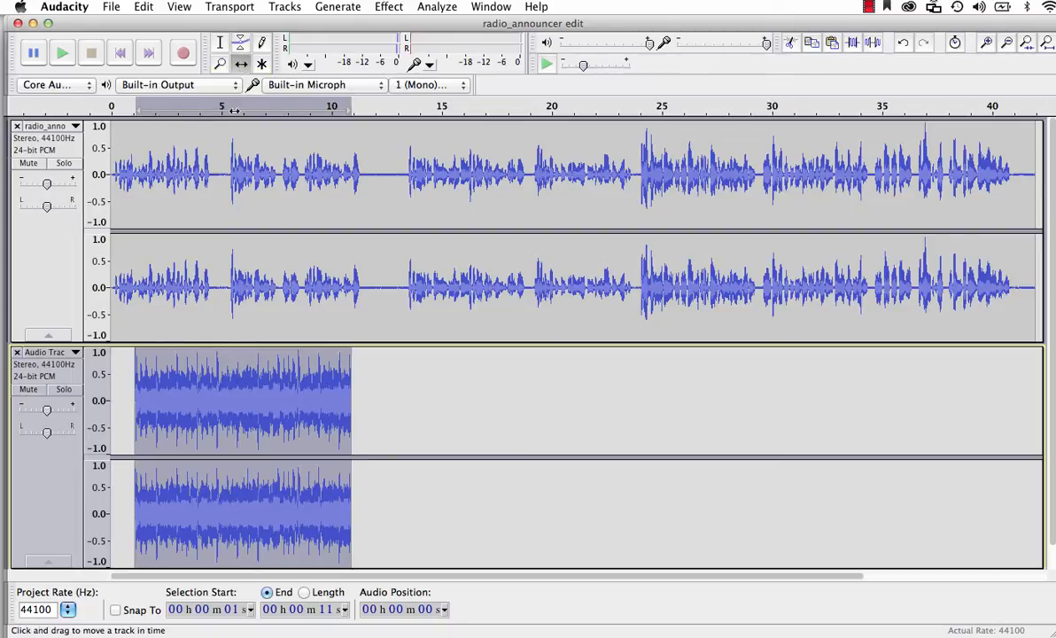
left_click_drag(246, 369, 220, 369)
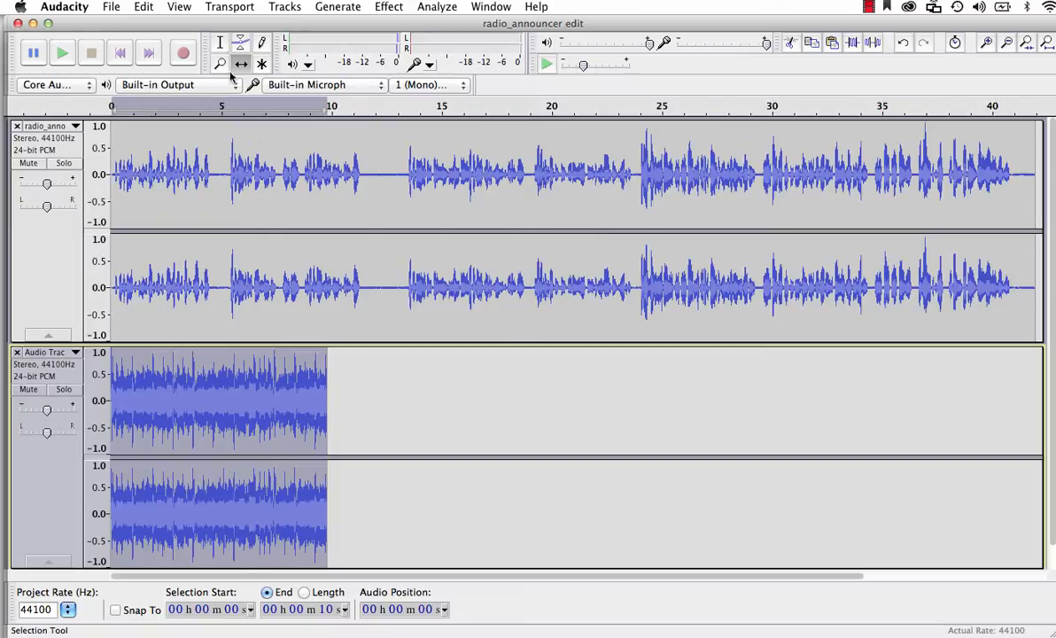
Delete the music clip's audio from about 4 seconds to its end.
left_click(220, 43)
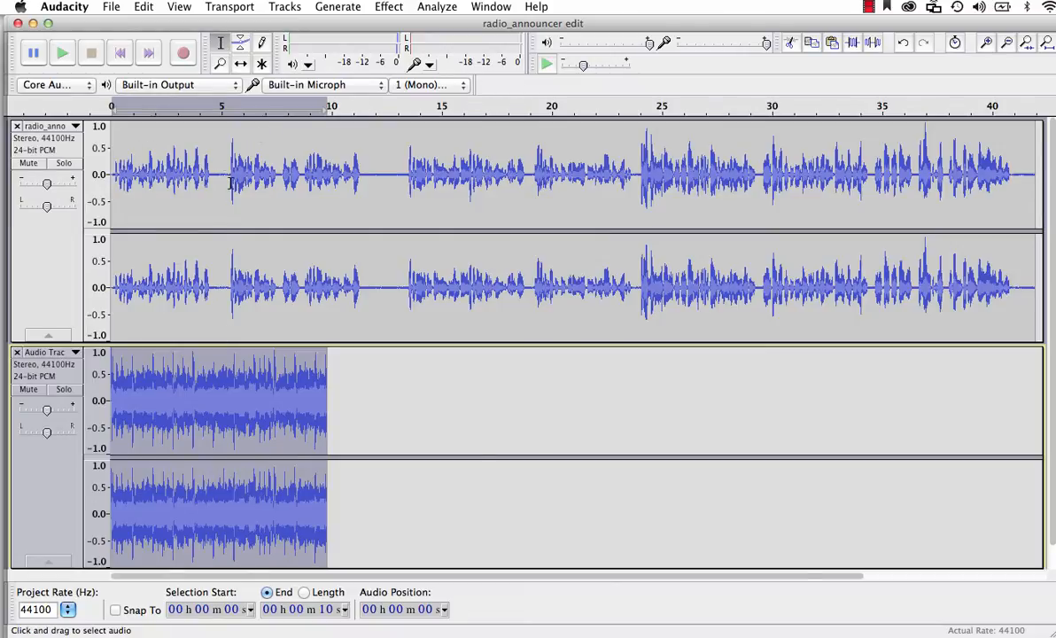
left_click(203, 357)
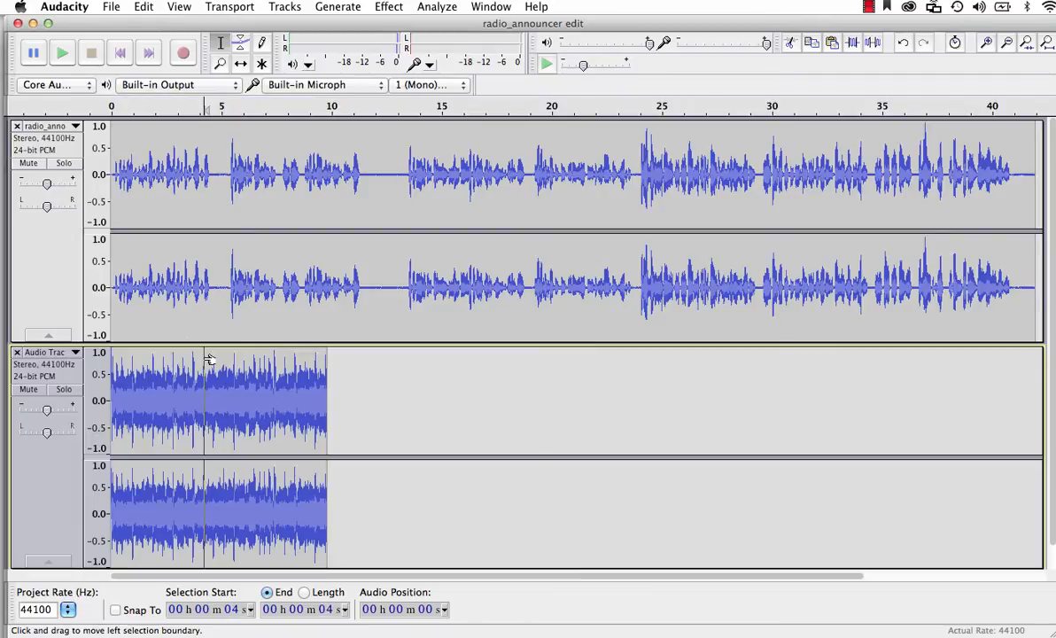
left_click_drag(195, 354, 332, 368)
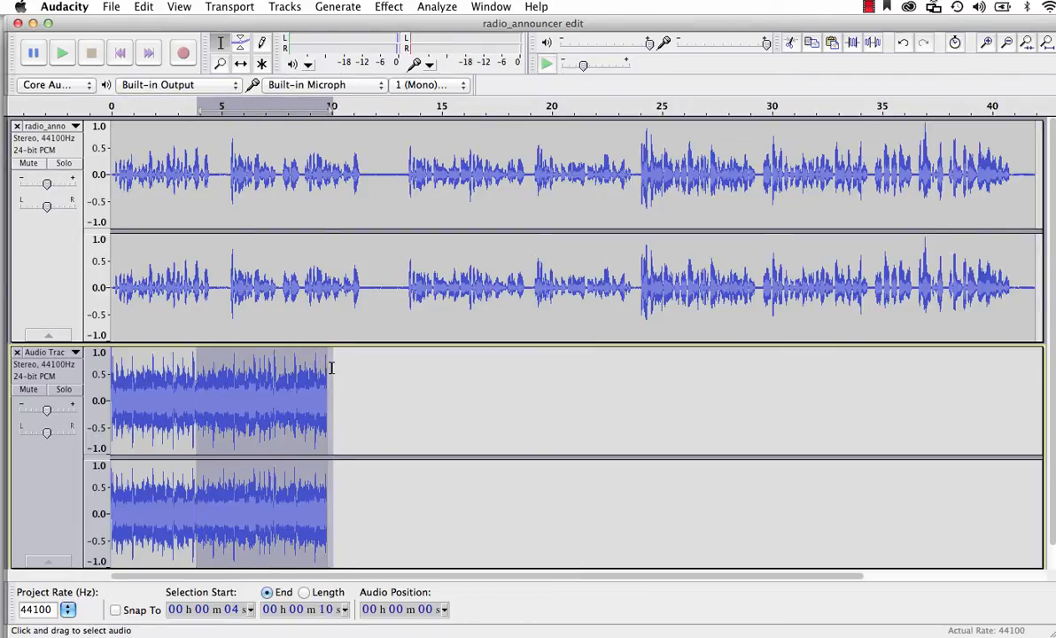
key("Delete")
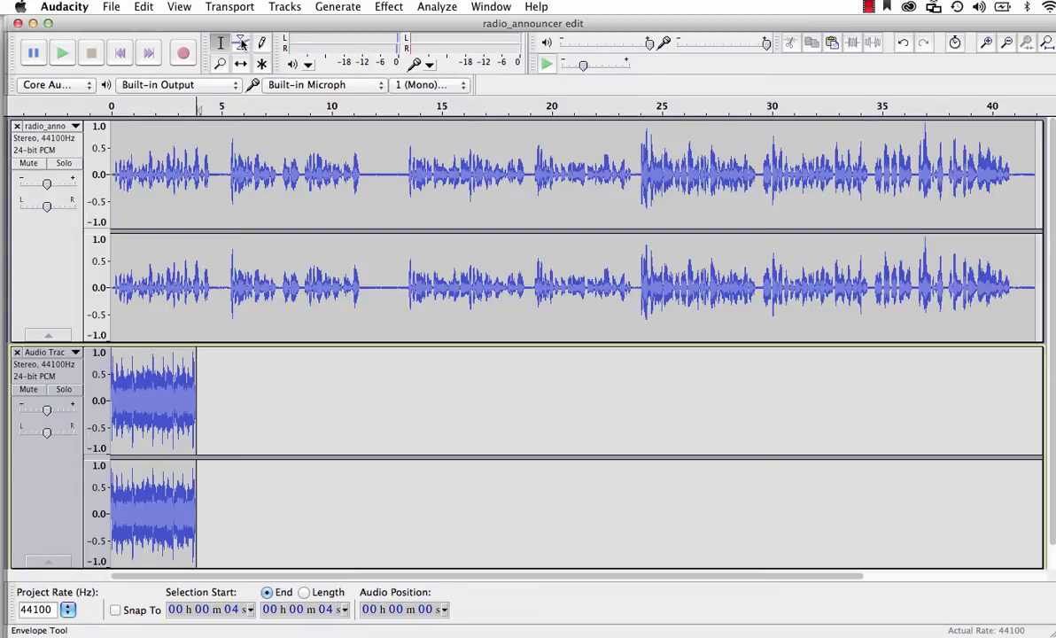
Lower the music clip's amplitude envelope to about 0.2 and fade it out from about 2 seconds to the clip's end.
left_click(242, 43)
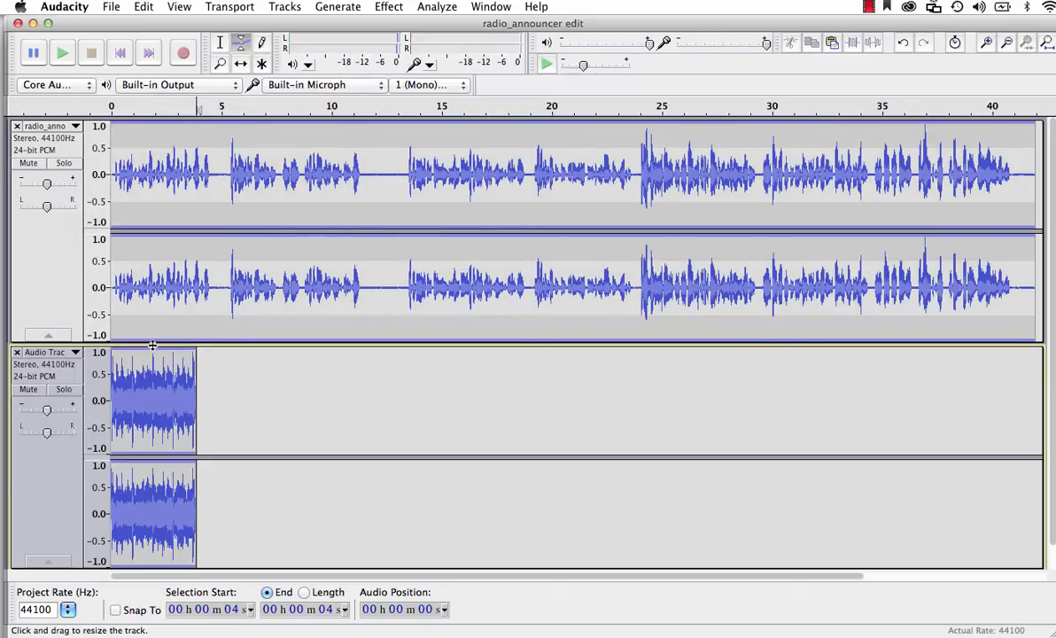
left_click_drag(152, 345, 149, 390)
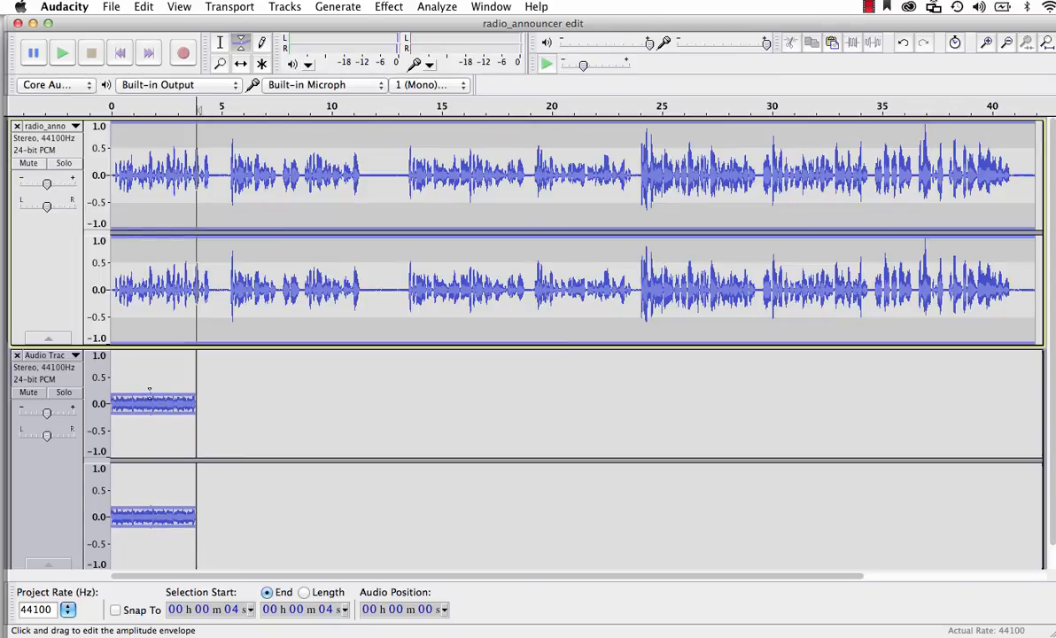
scroll(148, 390, "down", 1)
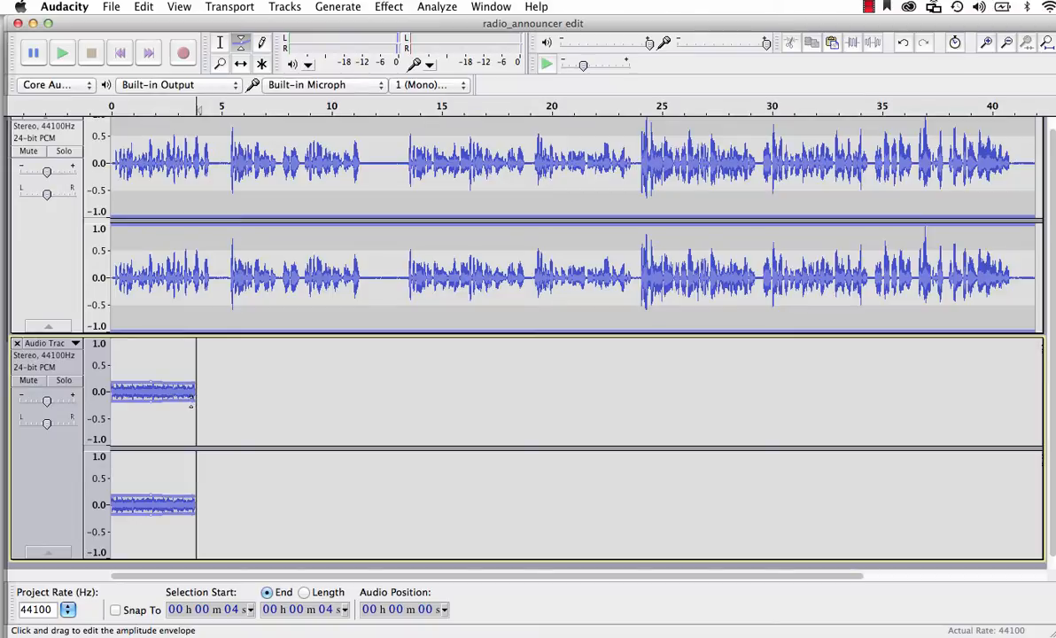
left_click_drag(191, 404, 191, 395)
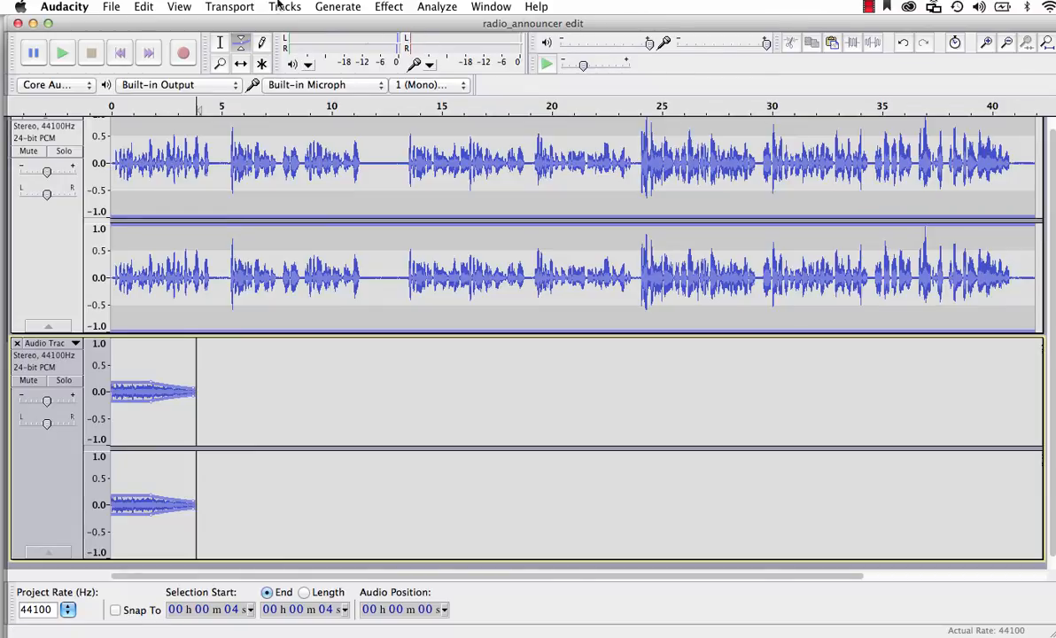
Switch to the Presenterator project and copy the music's ending from about 3 min 52 s to 4 min 14 s.
left_click(487, 7)
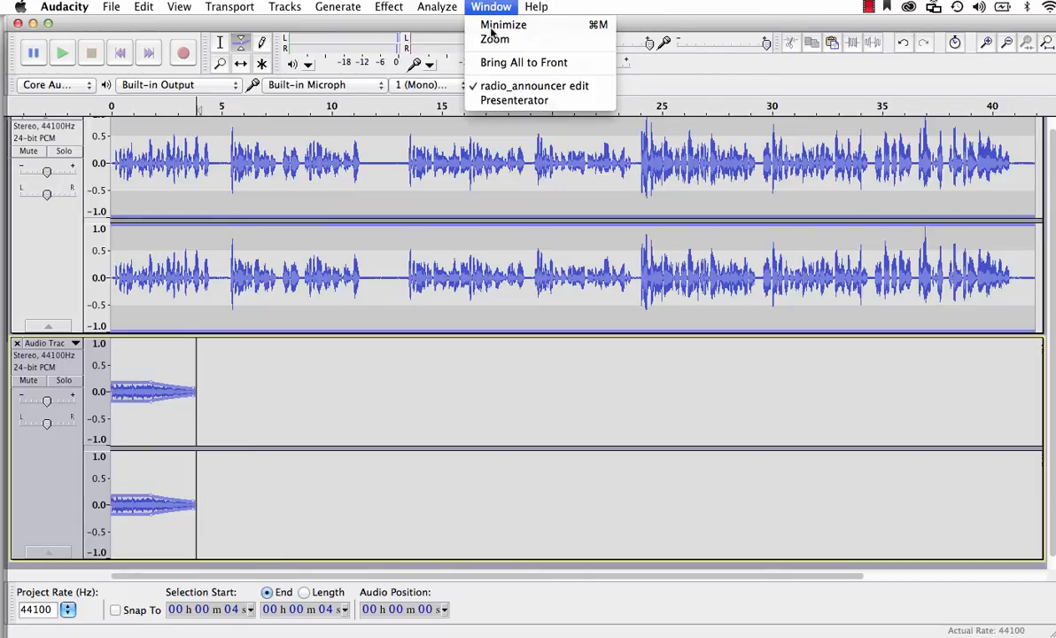
left_click(522, 100)
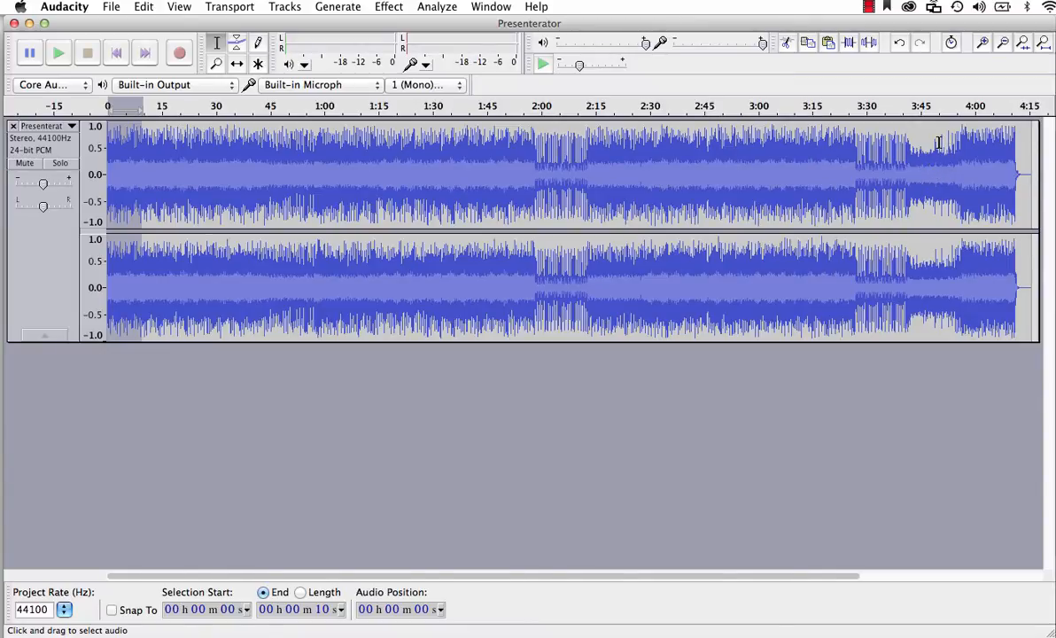
left_click_drag(945, 142, 1022, 152)
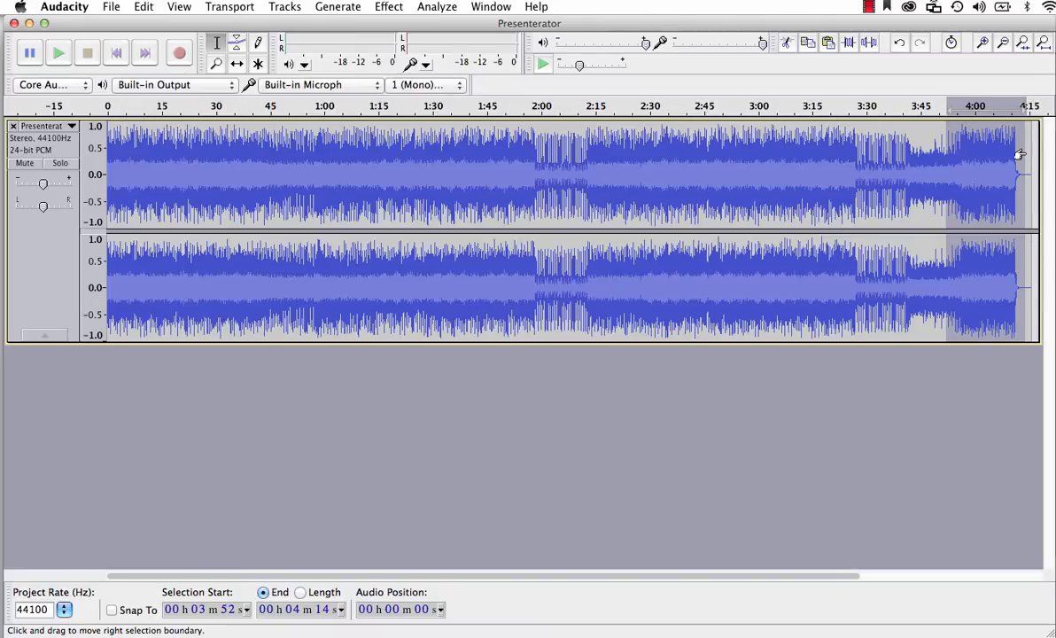
left_click(133, 6)
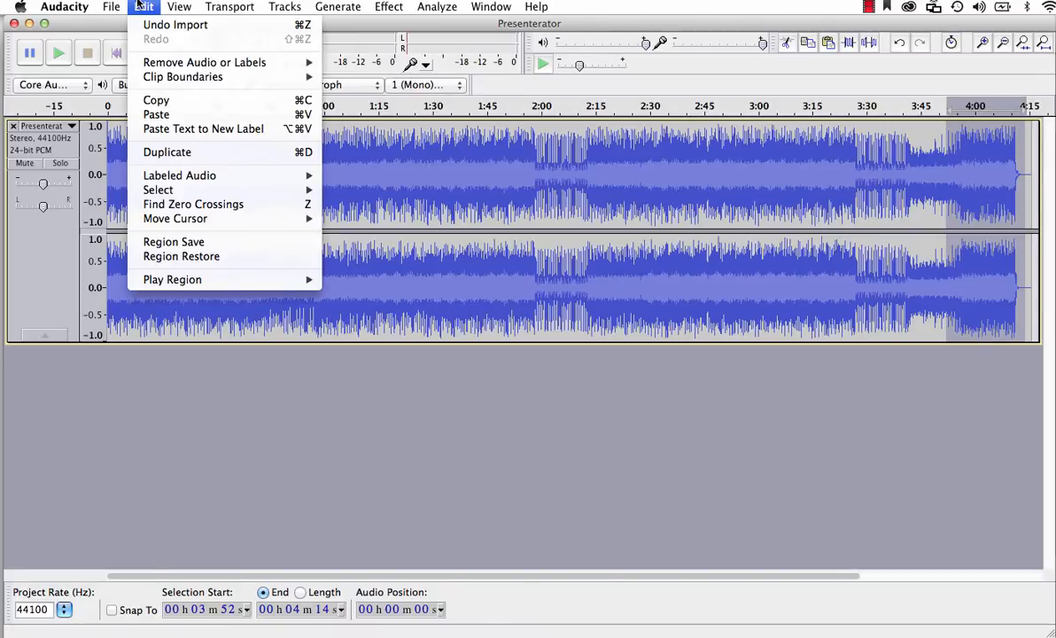
left_click(160, 95)
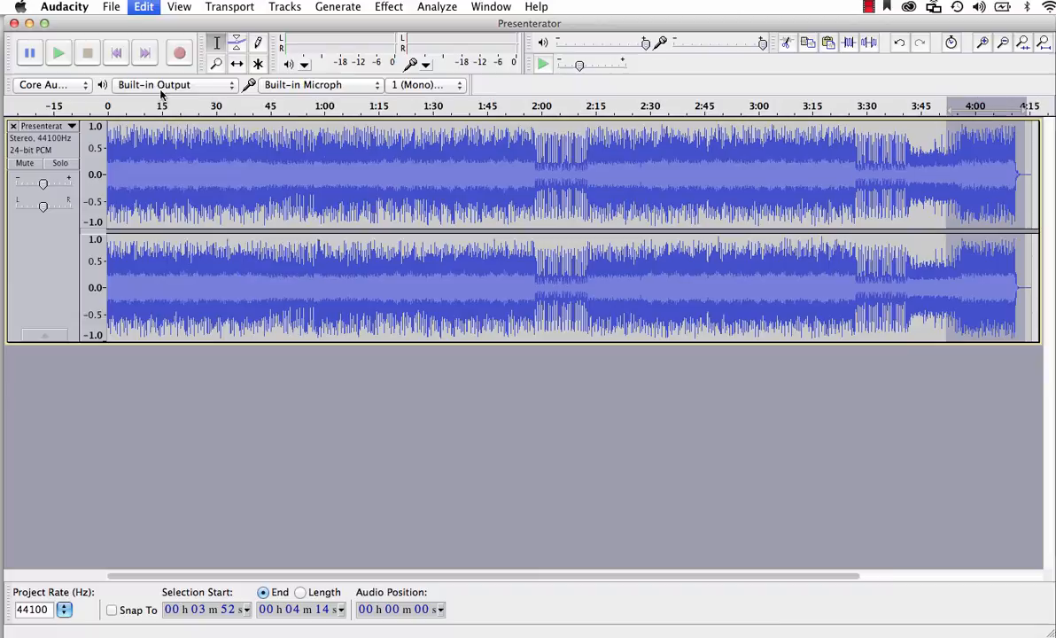
Paste the copied music ending into the radio_announcer edit project's music track at about 34 seconds.
left_click(489, 7)
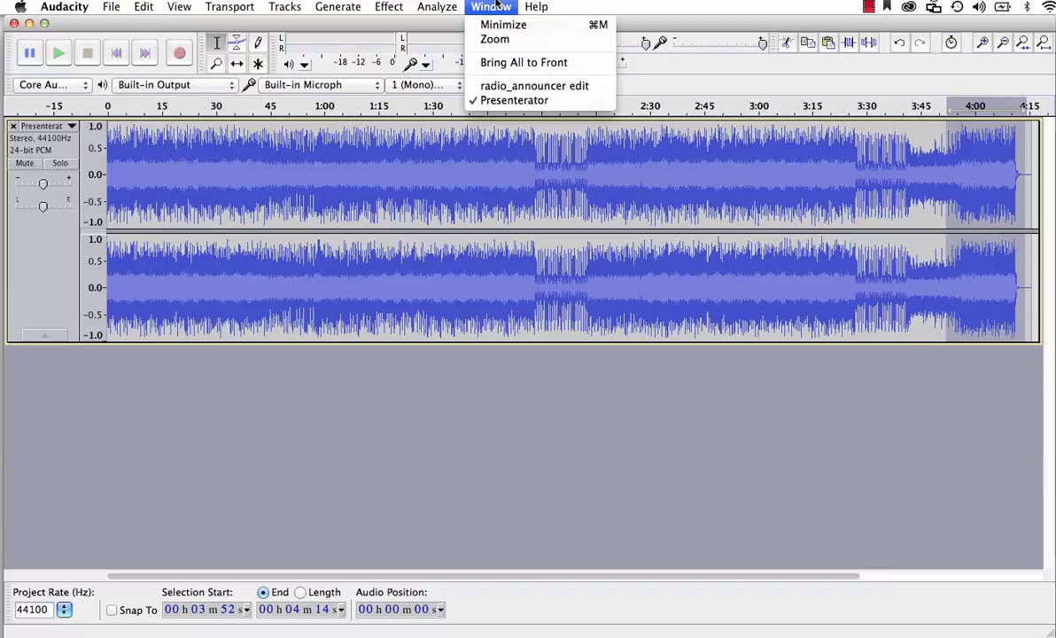
left_click(505, 87)
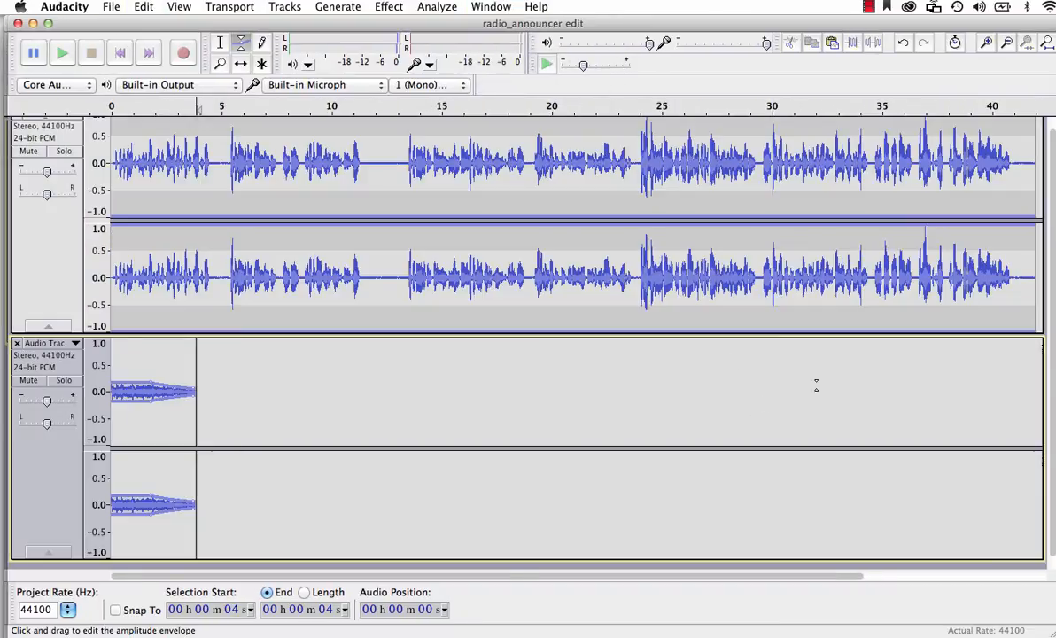
left_click(221, 41)
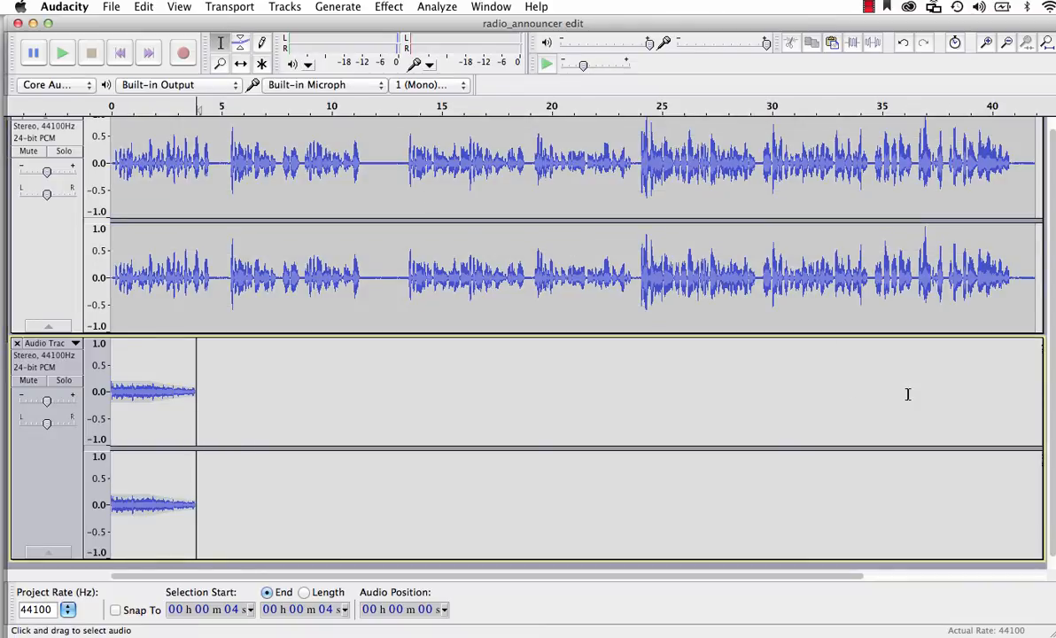
left_click(852, 400)
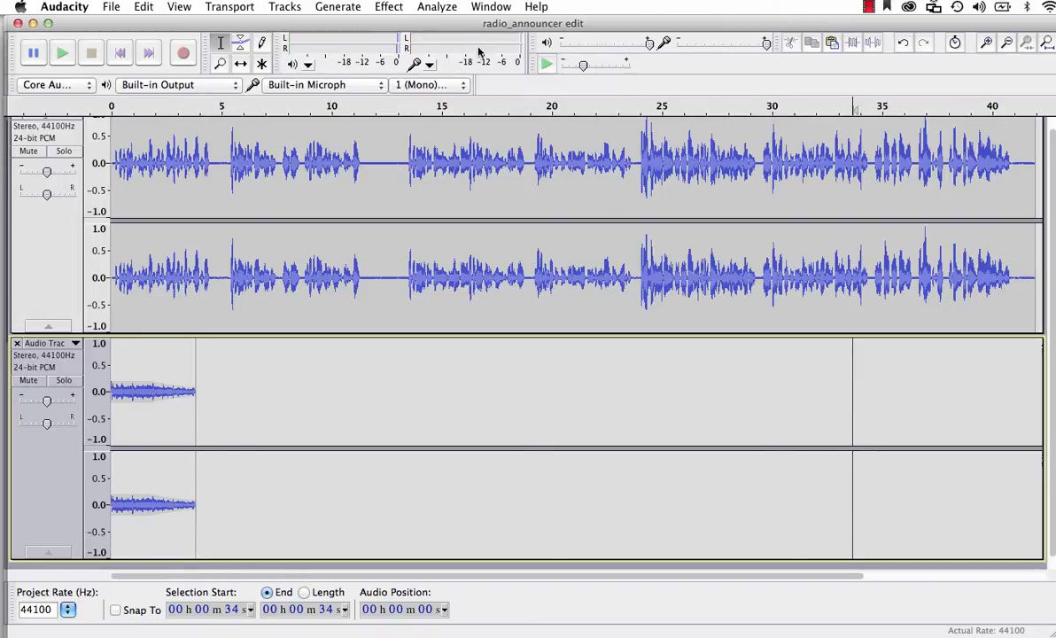
left_click(142, 6)
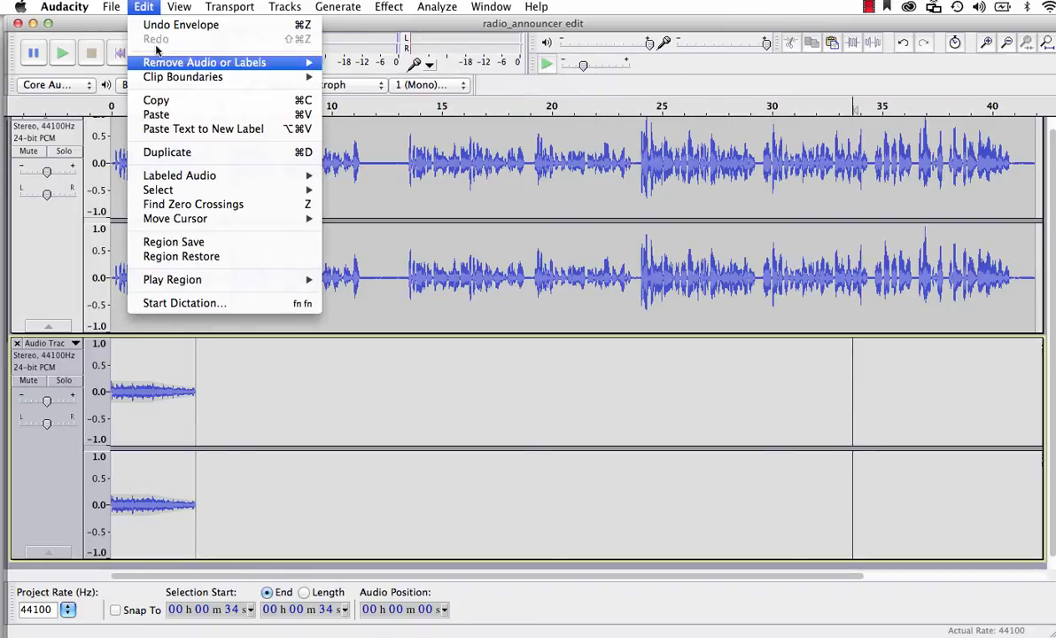
left_click(156, 114)
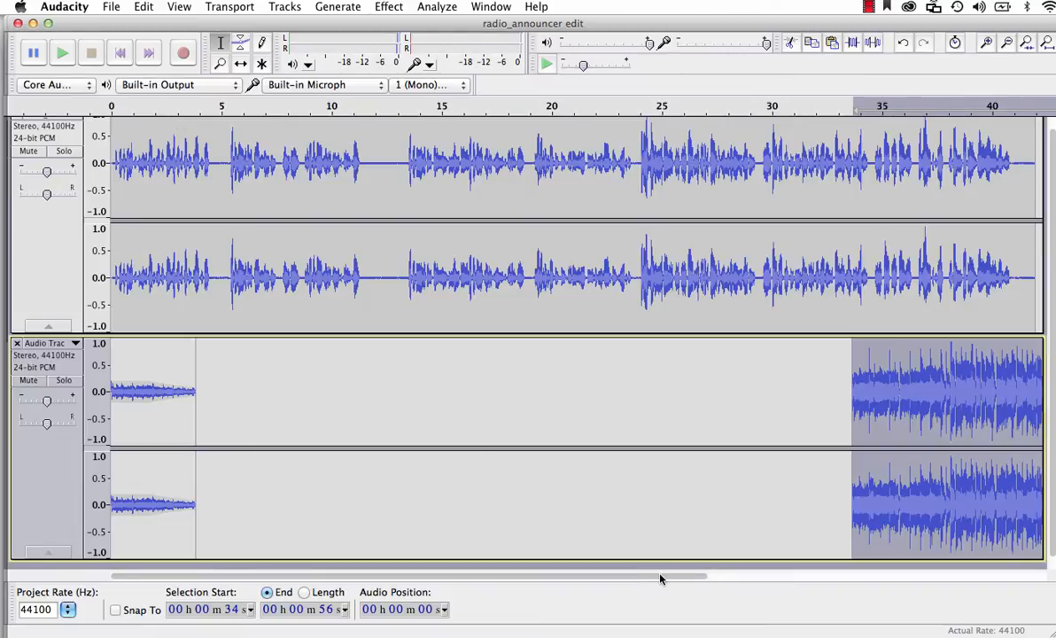
Delete the opening of the pasted closing music, from the clip's start at about 34 seconds to about 41 seconds.
left_click_drag(663, 574, 895, 549)
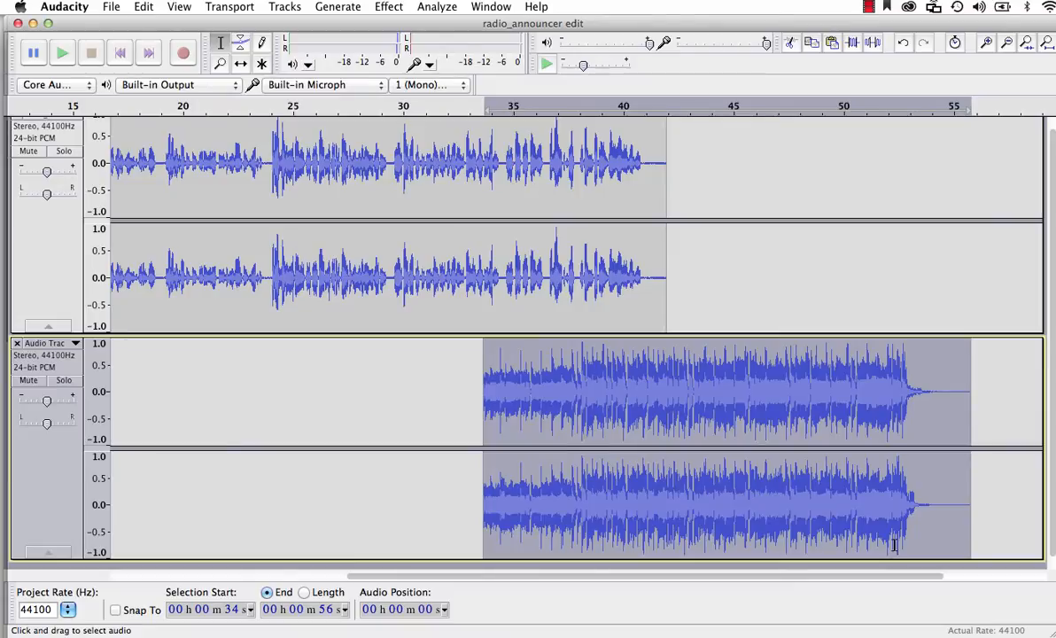
left_click(639, 363)
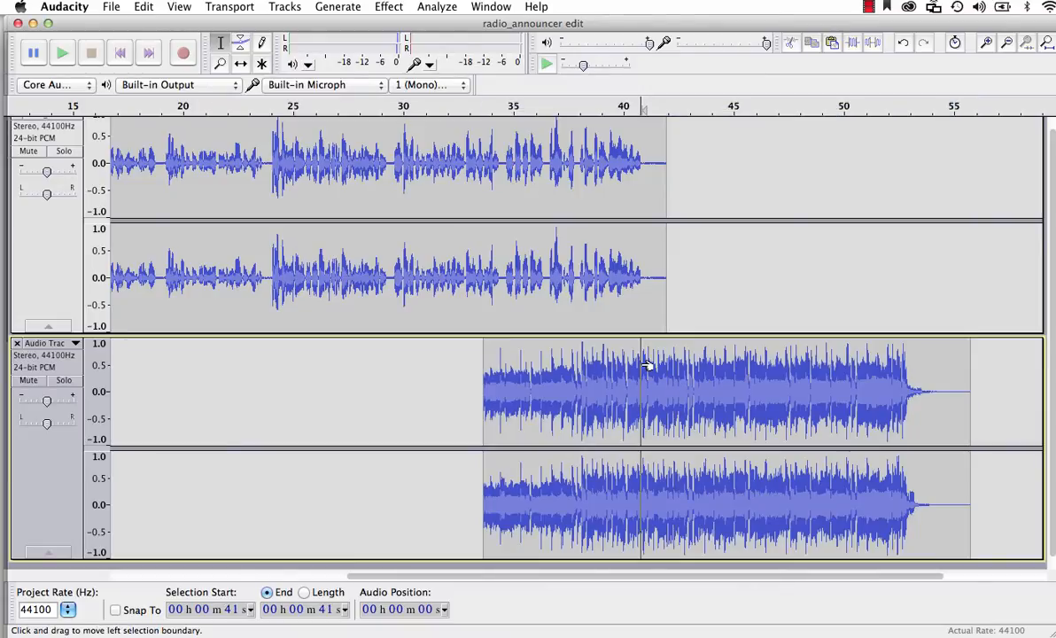
left_click_drag(639, 364, 486, 373)
key("Delete")
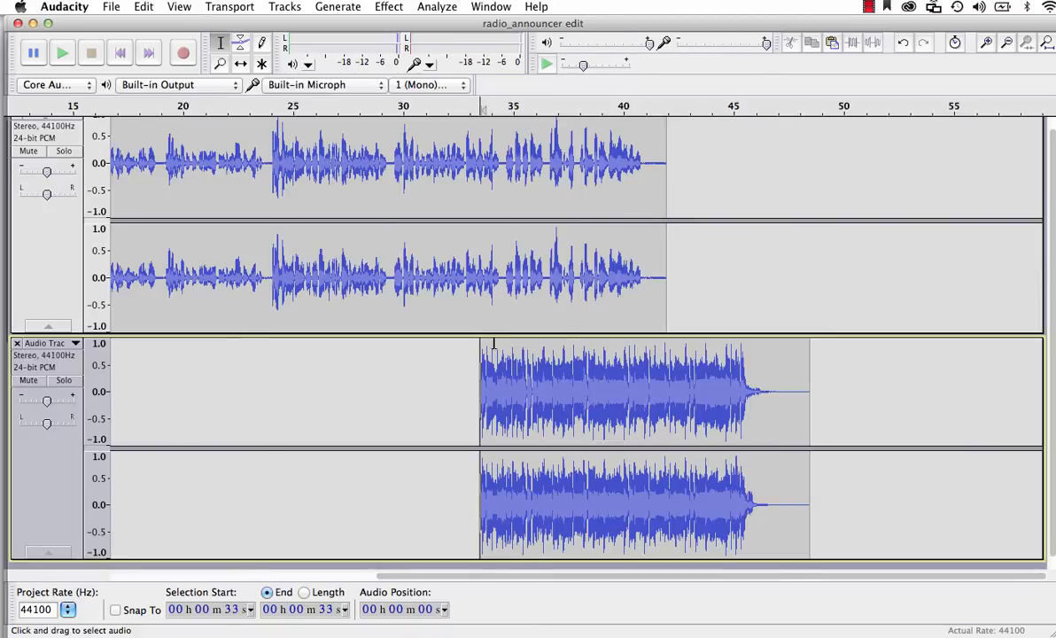
Lower the closing music's amplitude envelope to about 0.25 and fade it in from the clip's start to about 37 seconds.
left_click(239, 43)
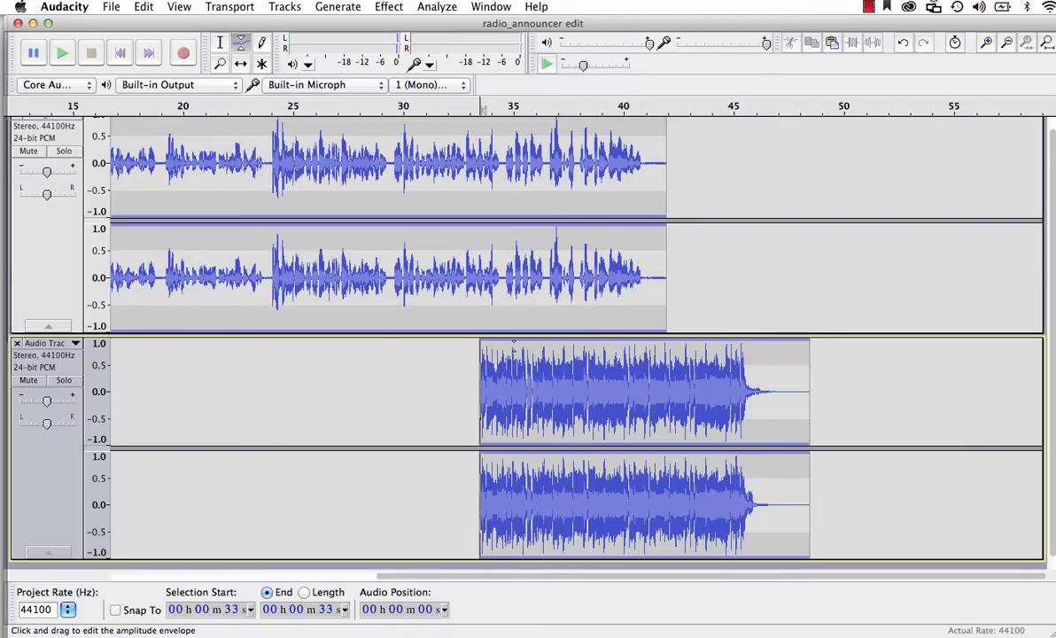
left_click_drag(563, 344, 563, 375)
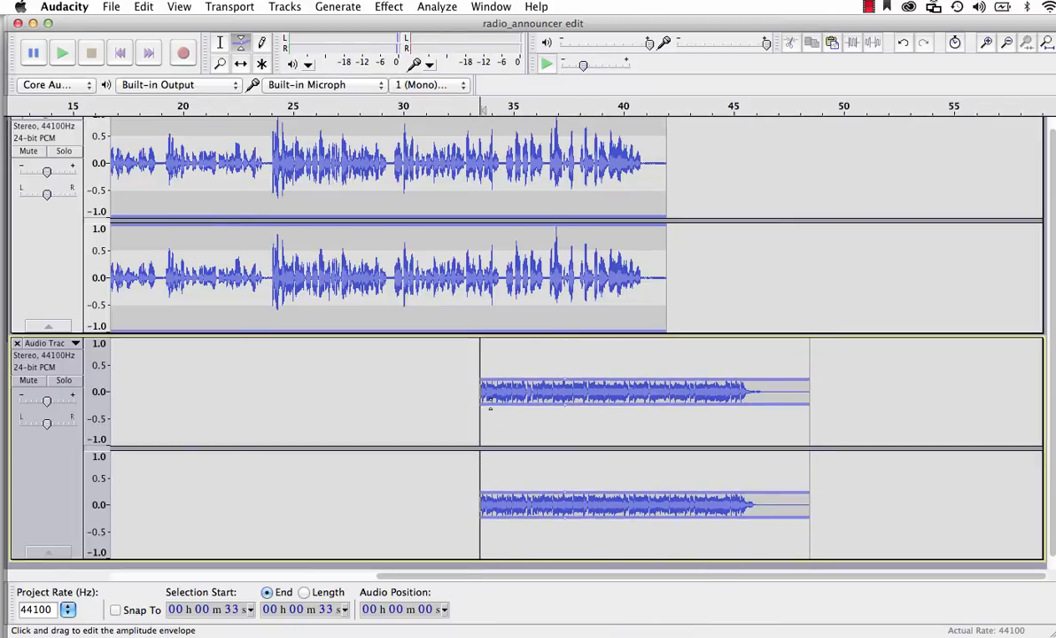
left_click_drag(490, 404, 488, 403)
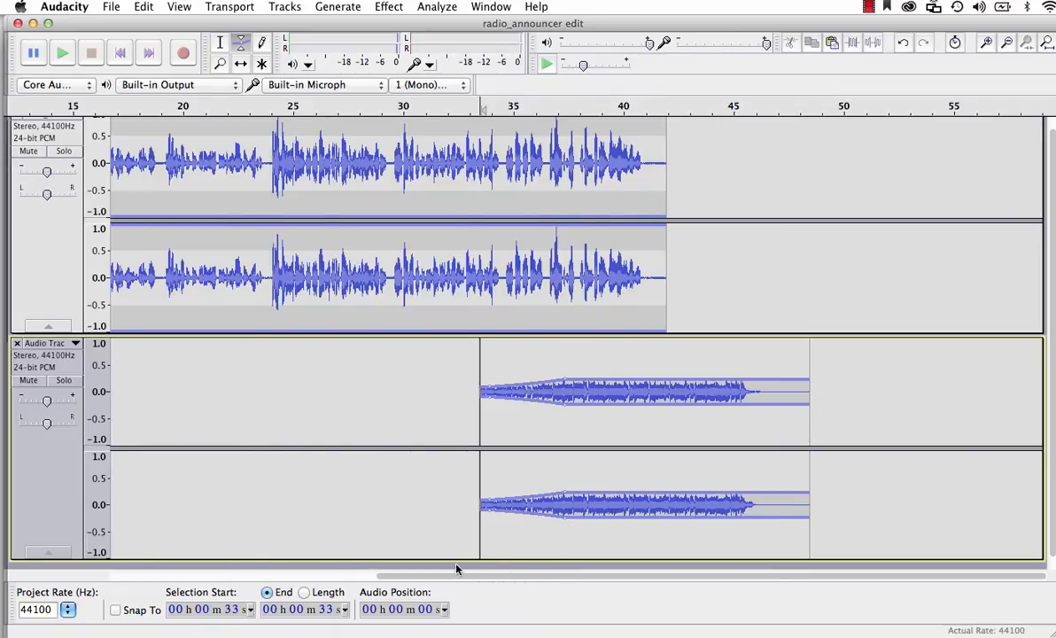
Shift the radio announcer voice clip about 1.2 seconds later so the intro music starts before the speech.
scroll(425, 572, "left", 5)
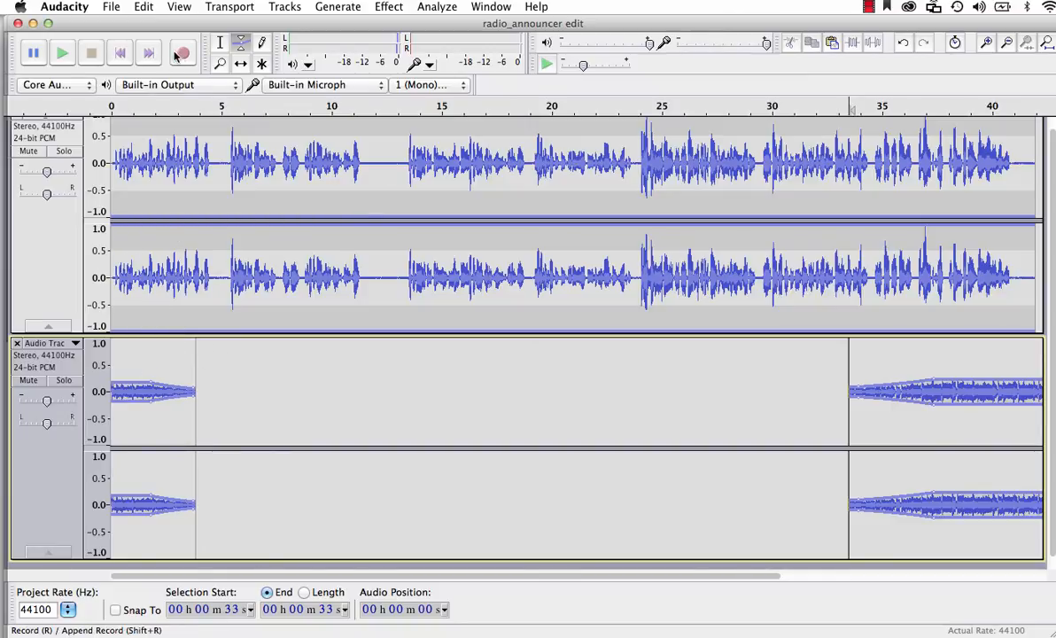
left_click(241, 59)
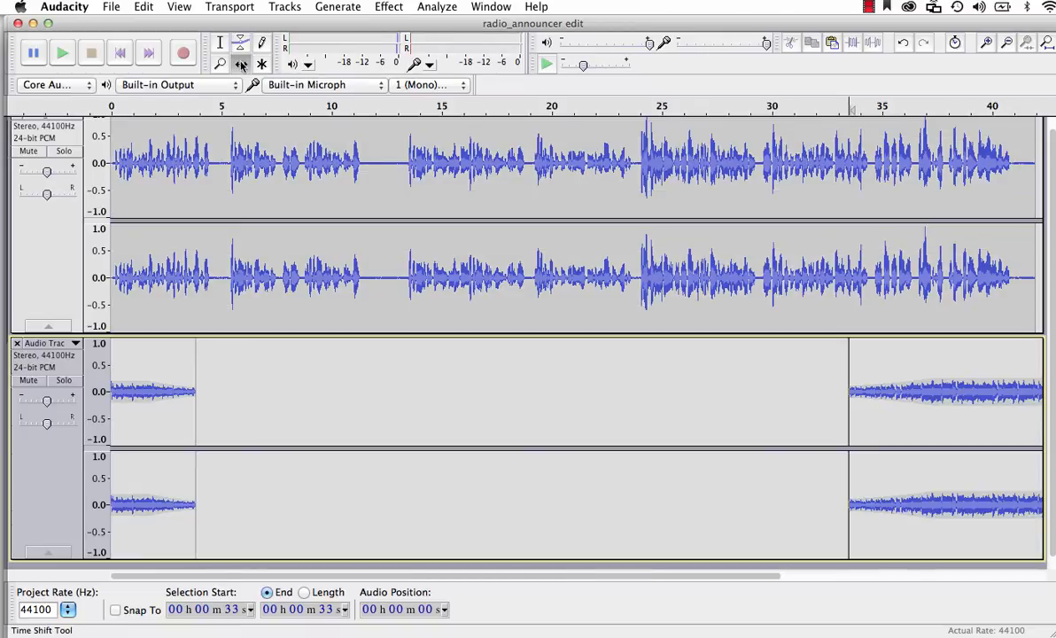
left_click_drag(177, 137, 206, 137)
scroll(206, 138, "up", 1)
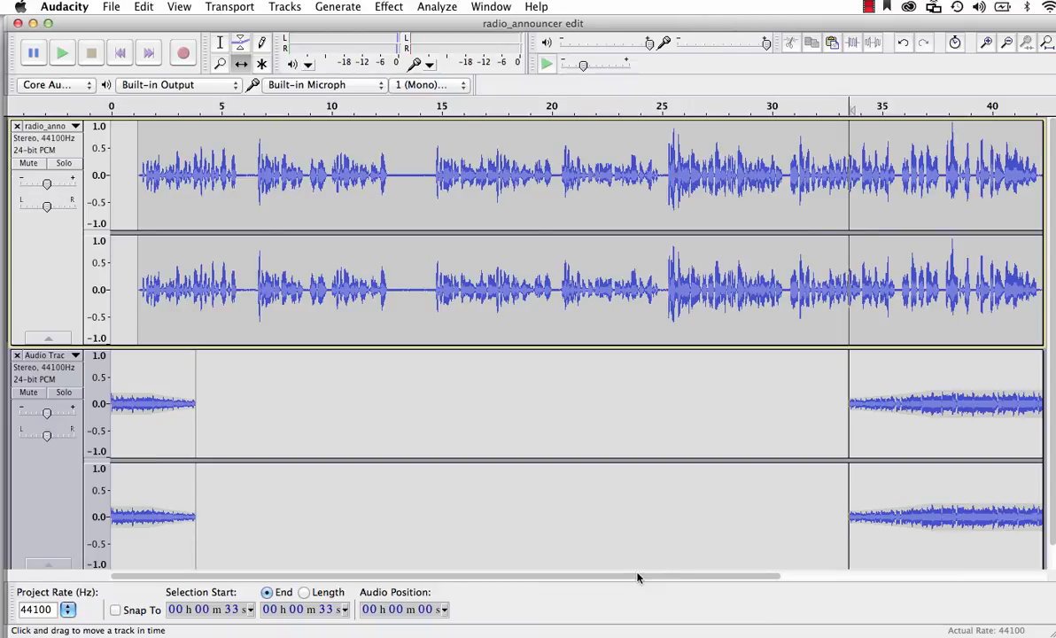
left_click_drag(636, 575, 780, 549)
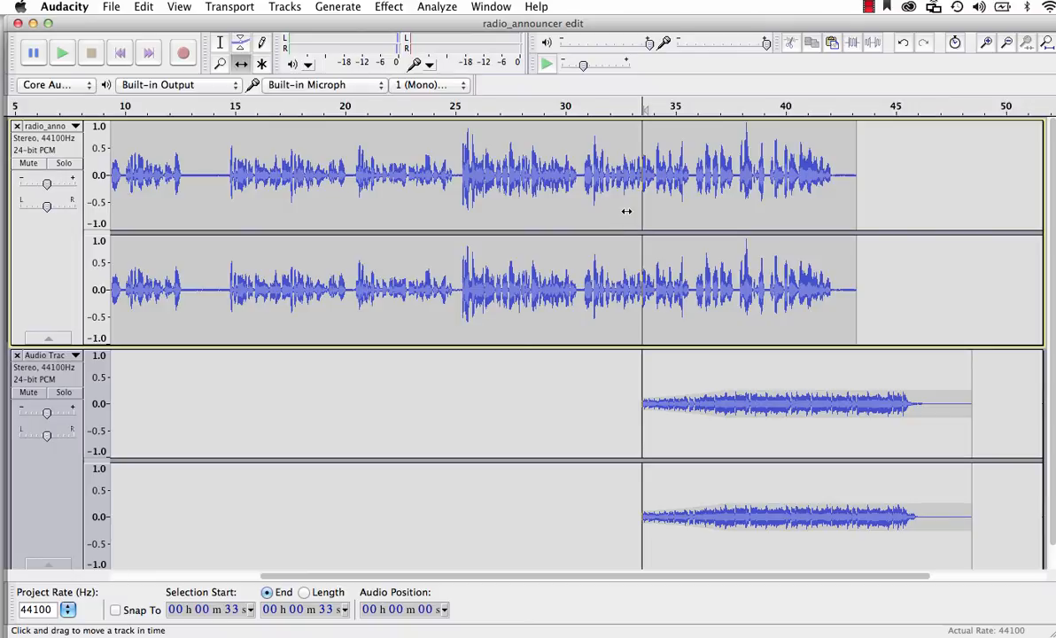
left_click(869, 7)
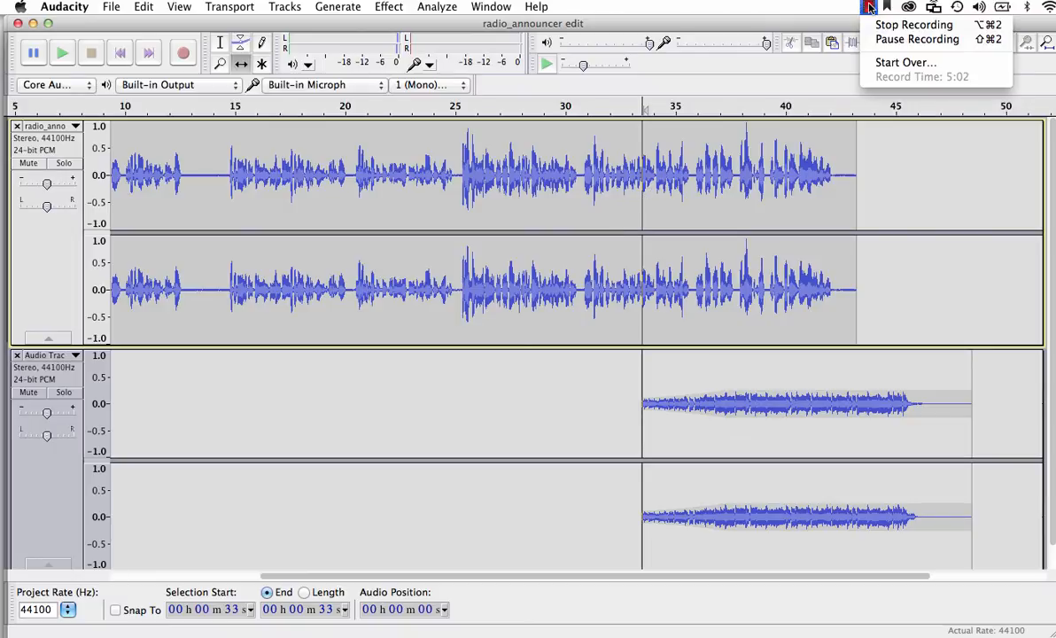